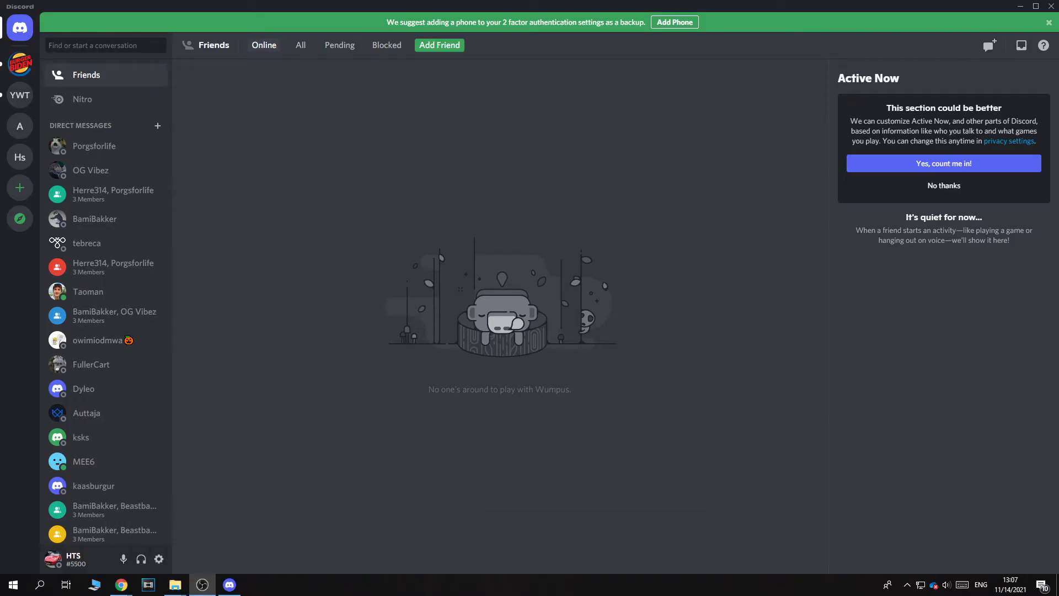
Step: Switch to Chrome and download BetterDiscord v1.2.4 from the betterdiscord.app page
mouse_move(122, 584)
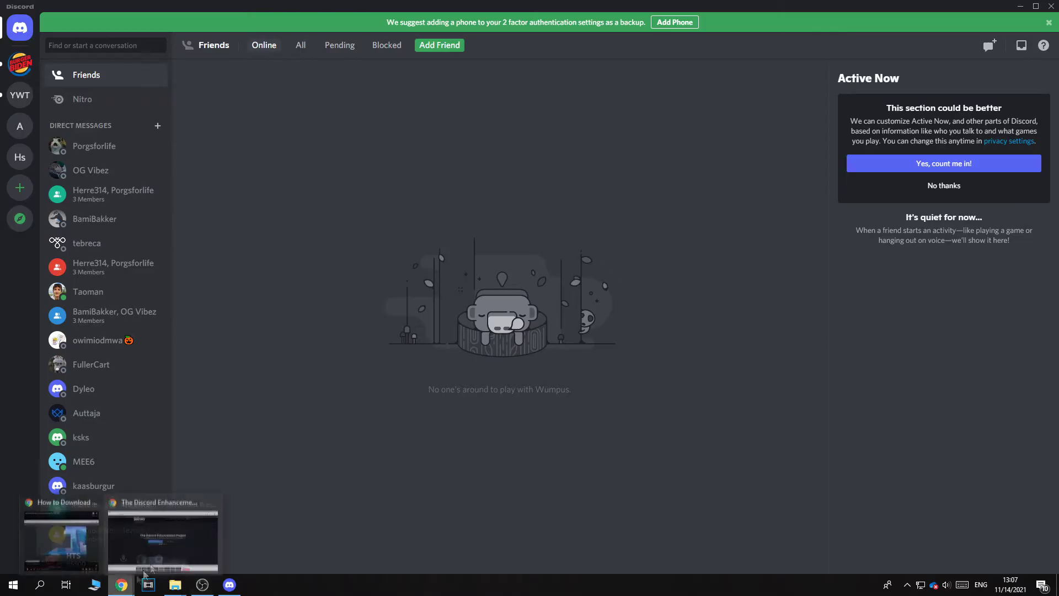
click(165, 537)
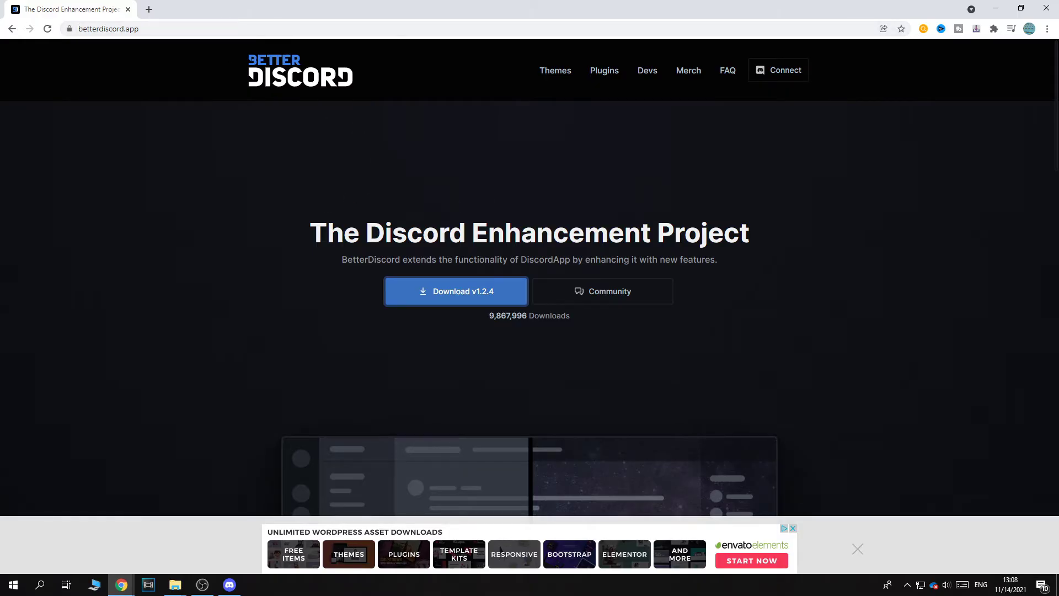
drag(307, 232, 781, 243)
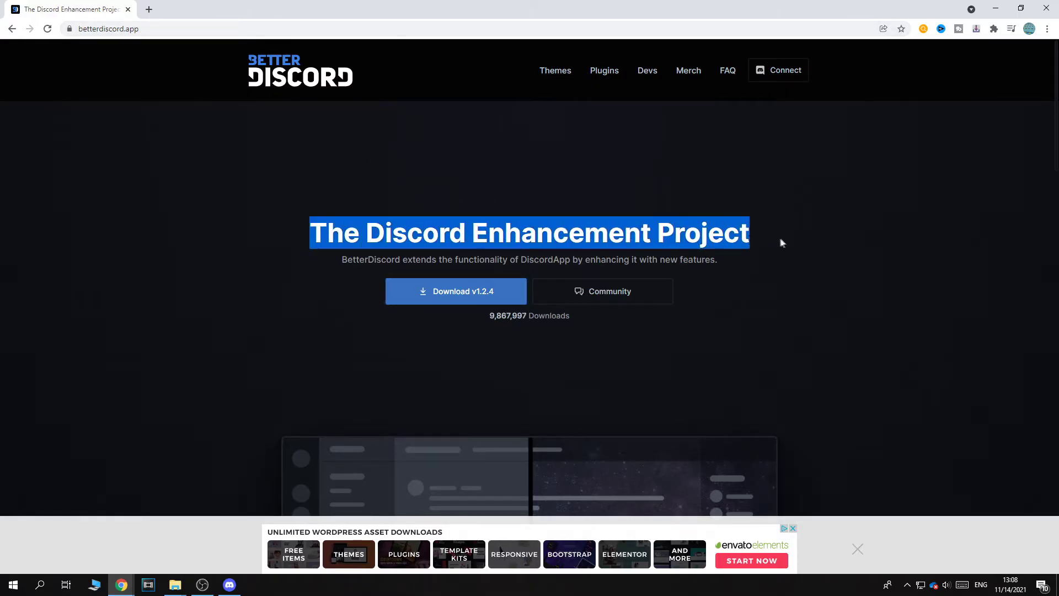
click(467, 293)
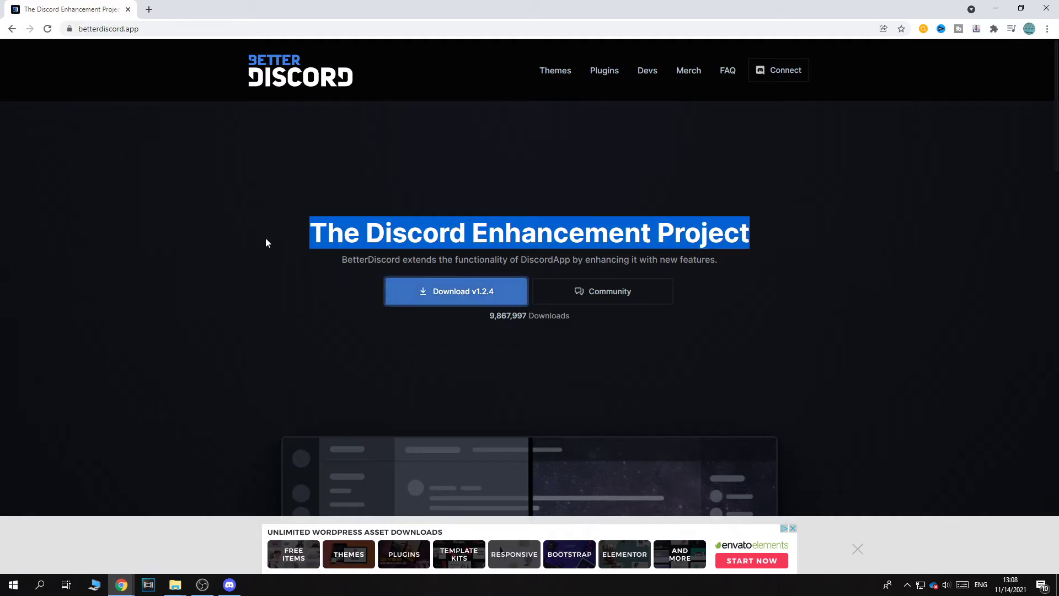
scroll(428, 279, down, 2)
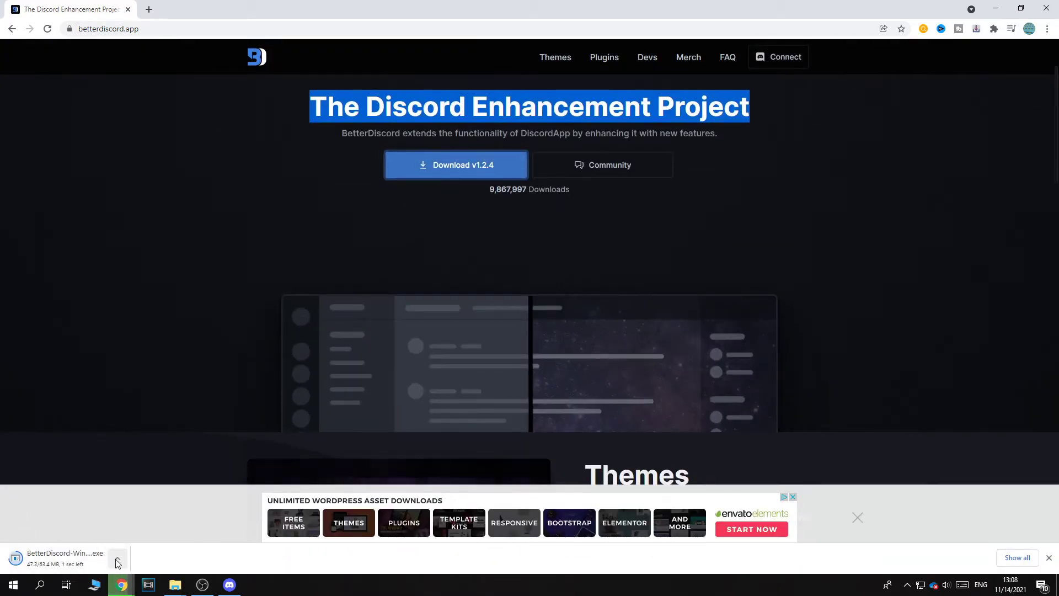
scroll(343, 436, up, 2)
click(312, 378)
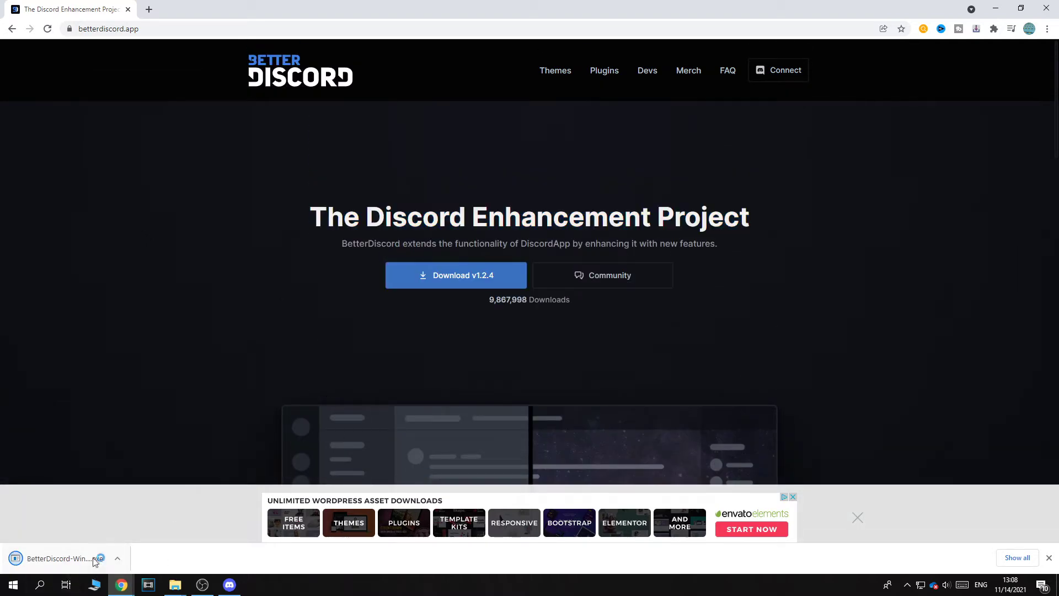
Step: Run the downloaded BetterDiscord-Windows.exe installer, accept its license agreement and continue to the choice of Discord versions
click(117, 561)
click(132, 486)
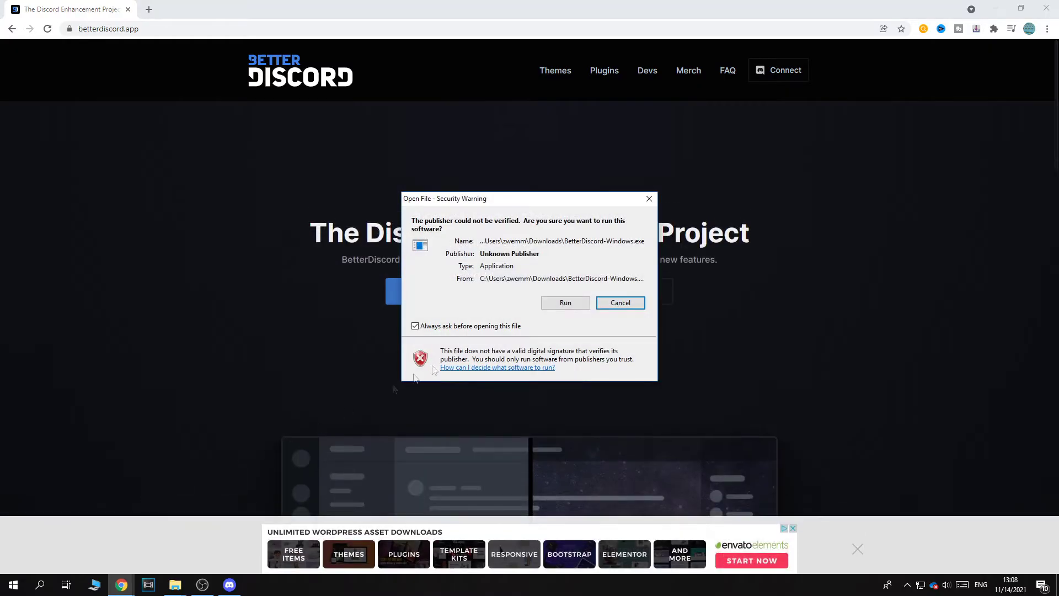
click(562, 304)
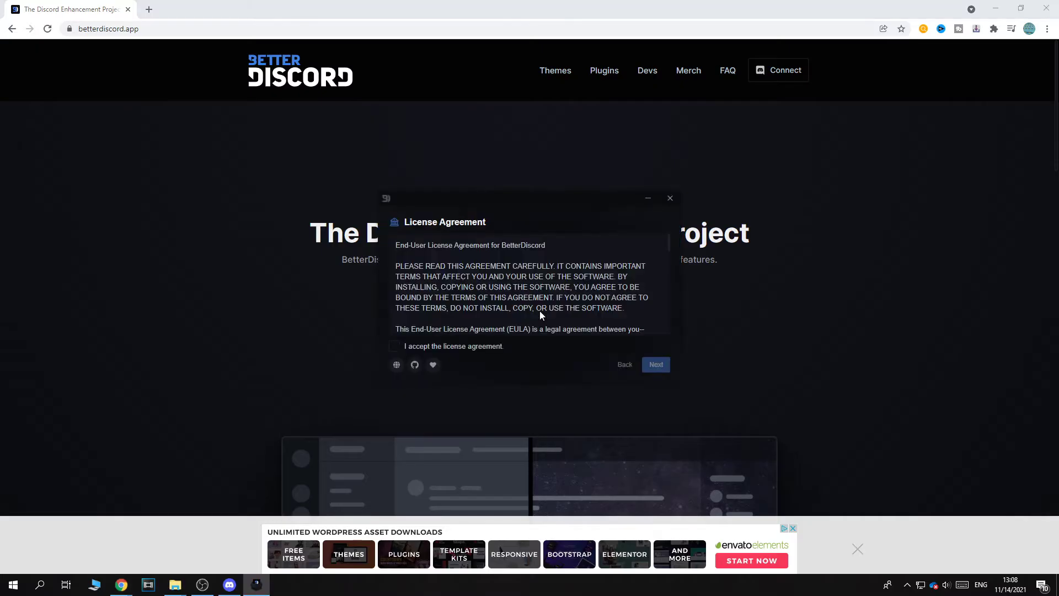
click(462, 347)
click(654, 366)
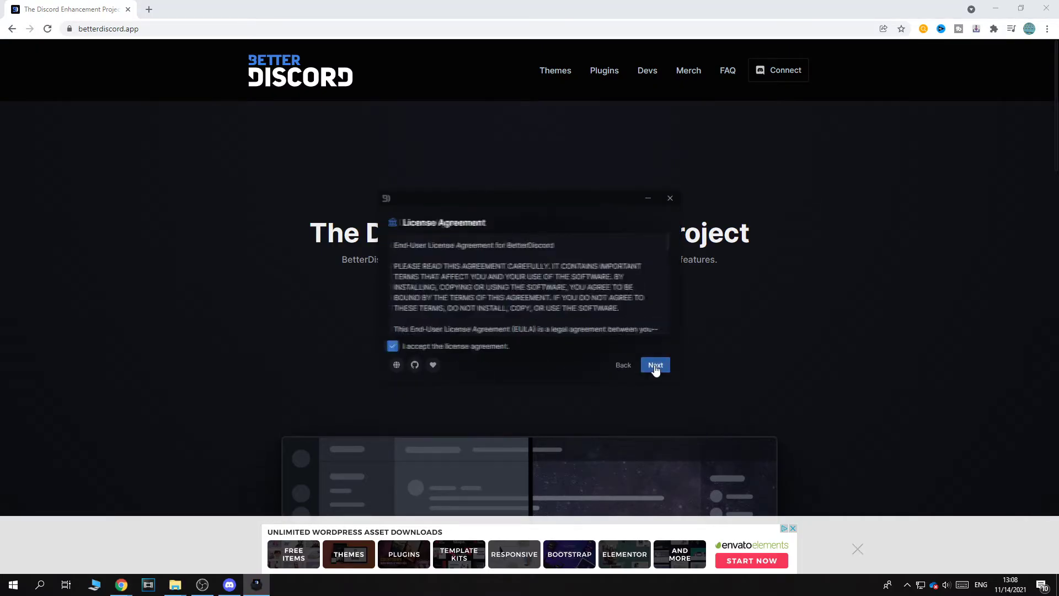
click(666, 366)
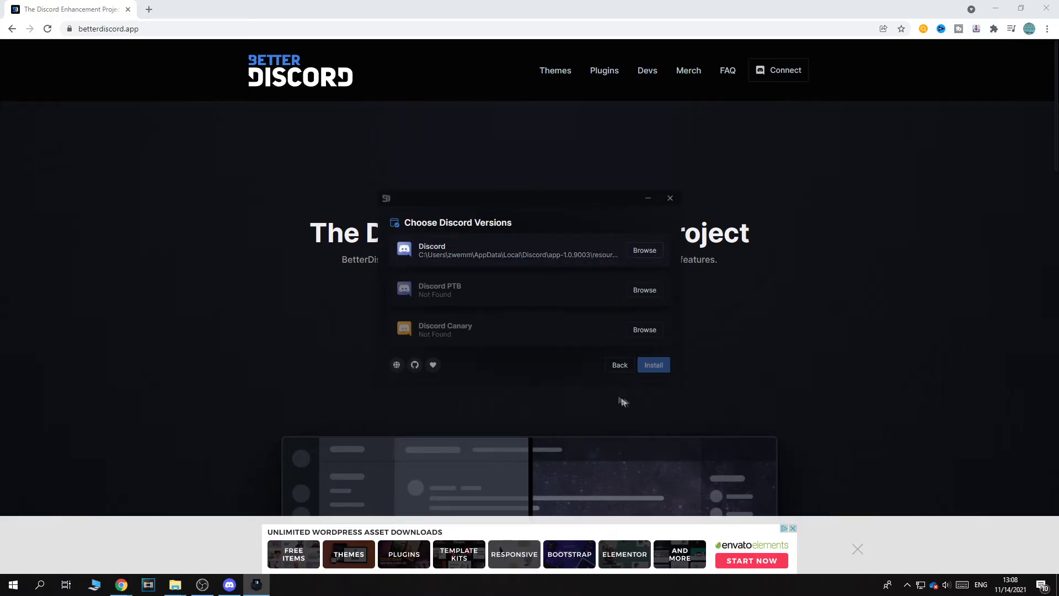
Step: Select the standard Discord version as the target, install BetterDiscord into it and close the installer
click(641, 254)
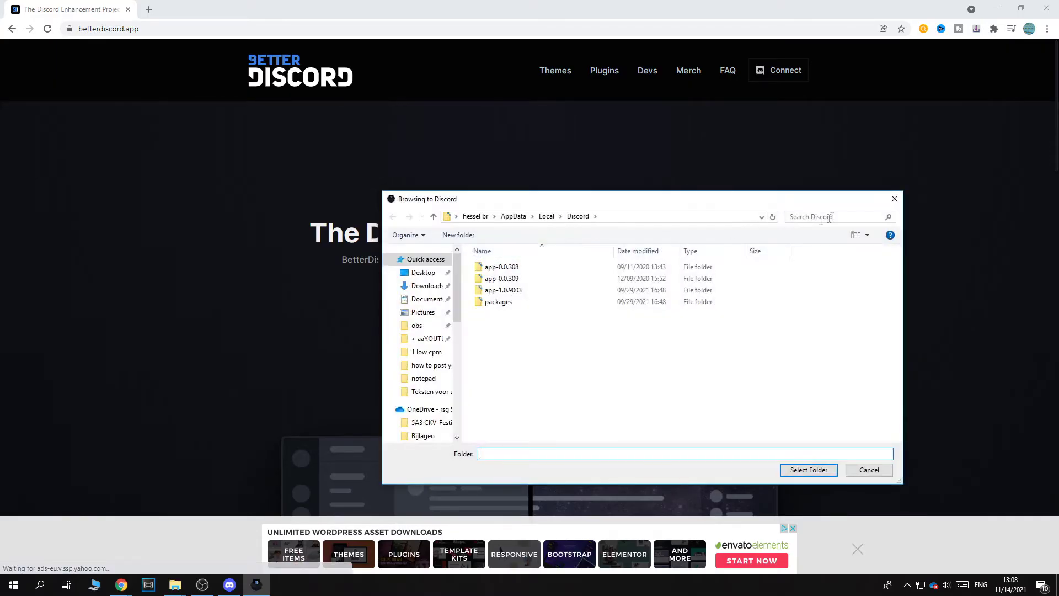
click(898, 197)
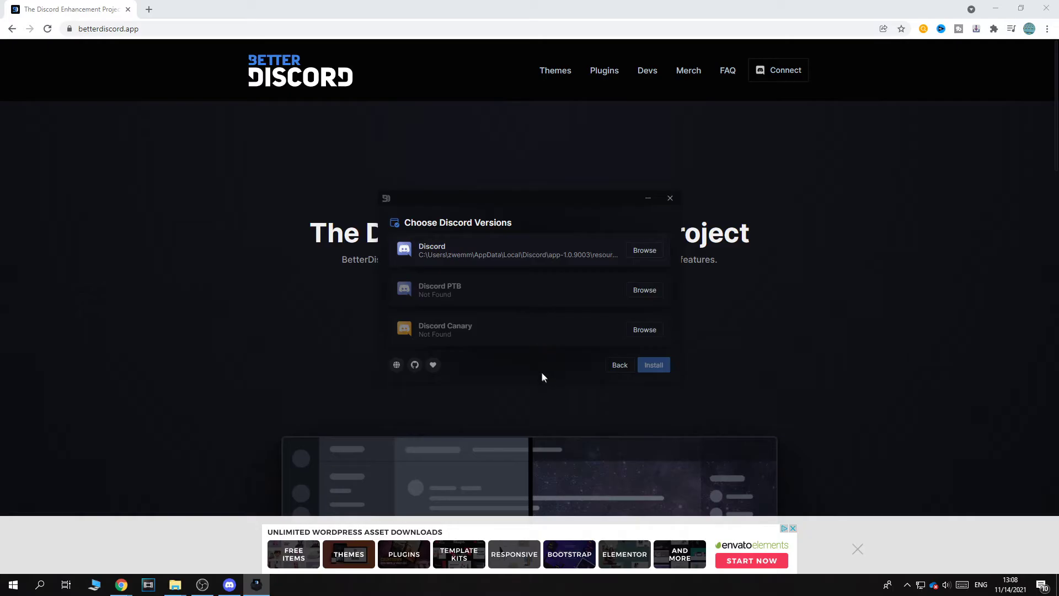
click(568, 251)
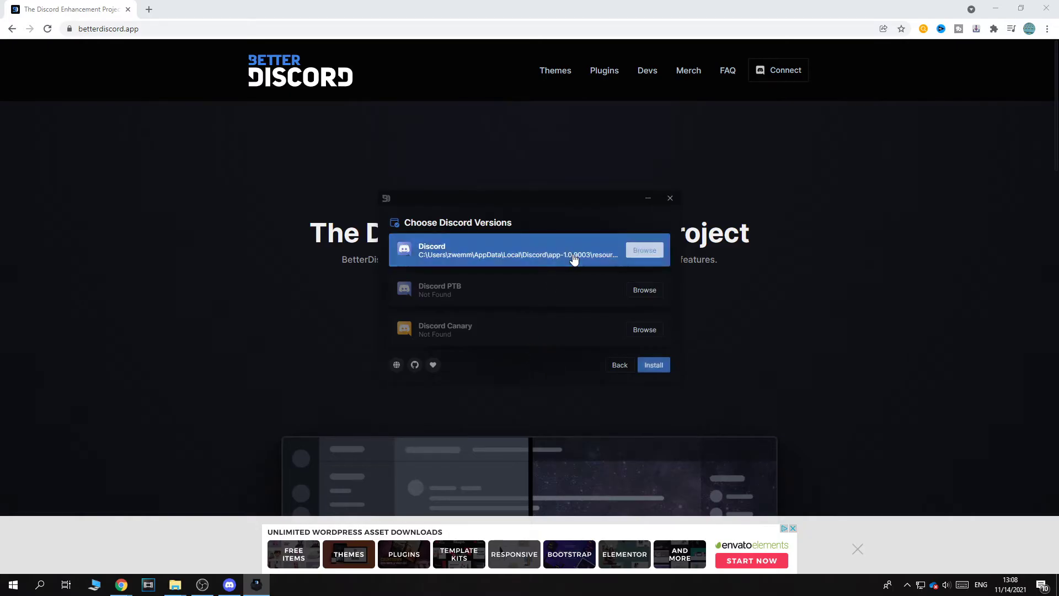
click(642, 366)
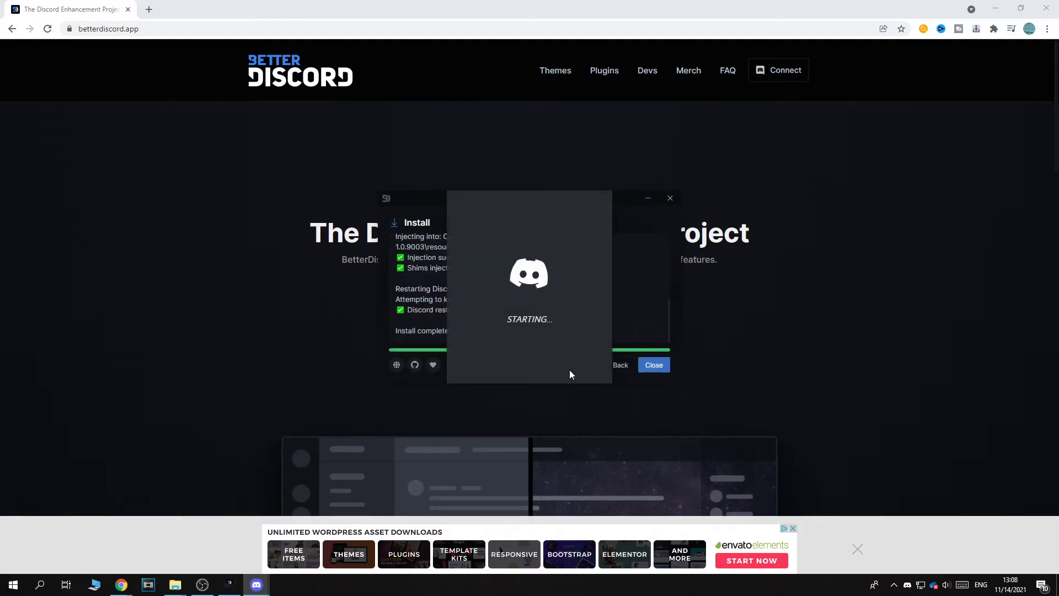
click(655, 365)
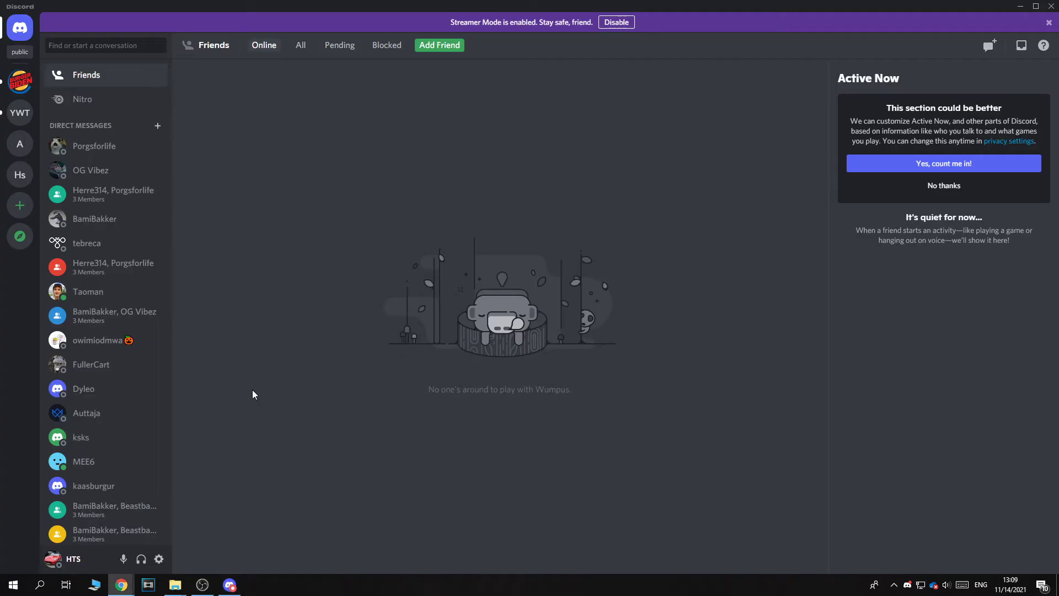
Step: Switch to Discord and open the user settings at the BetterDiscord section
click(159, 561)
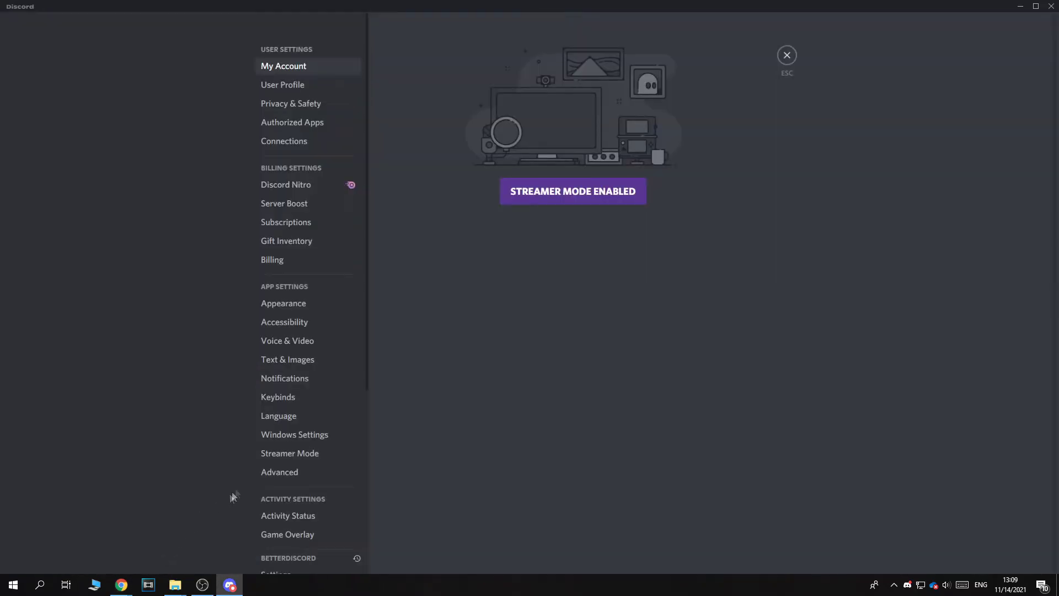
scroll(258, 464, down, 6)
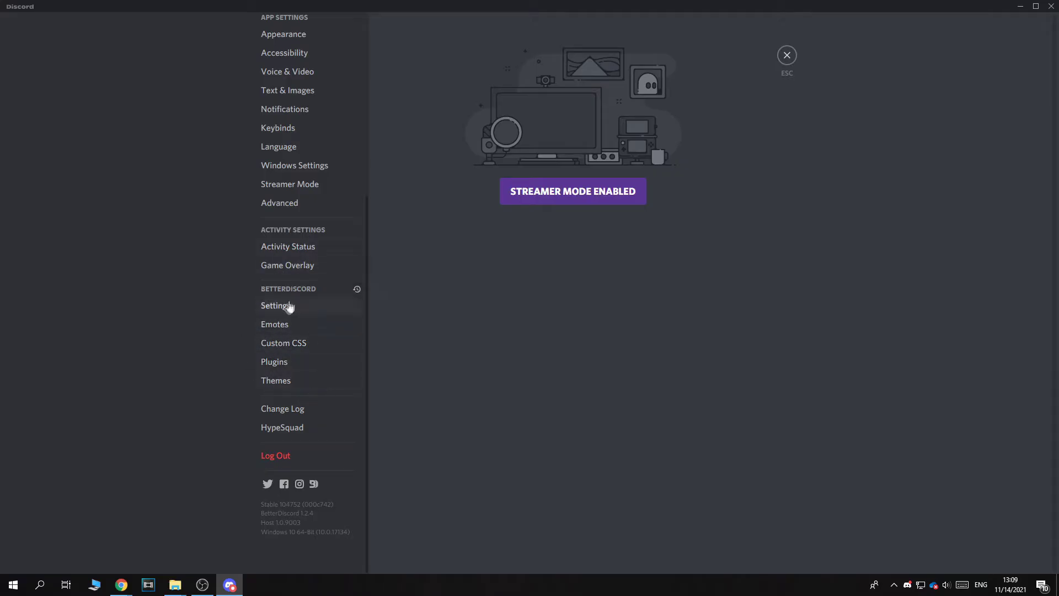
scroll(260, 281, up, 1)
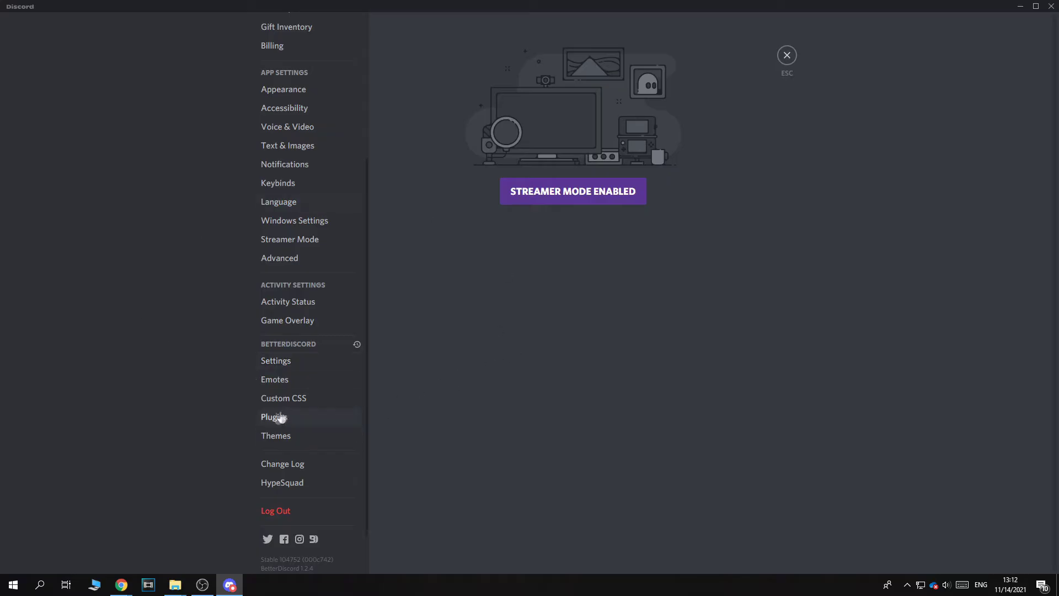
Step: Switch to Chrome, open github.com/mwittrien/BetterDiscordAddons/tree/master/Plugins/NotificationSounds in a new tab and download the NotificationSounds plugin
mouse_move(122, 584)
click(158, 540)
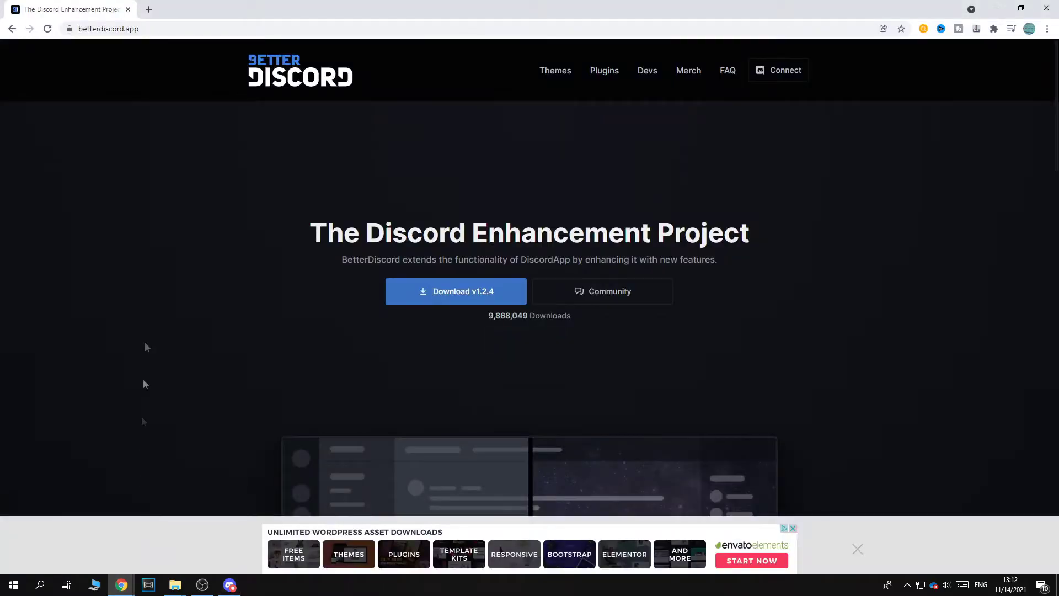
click(149, 10)
text(https://github.com/mwittrien/BetterDiscordAddons/tree/master/Plugins/NotificationSounds)
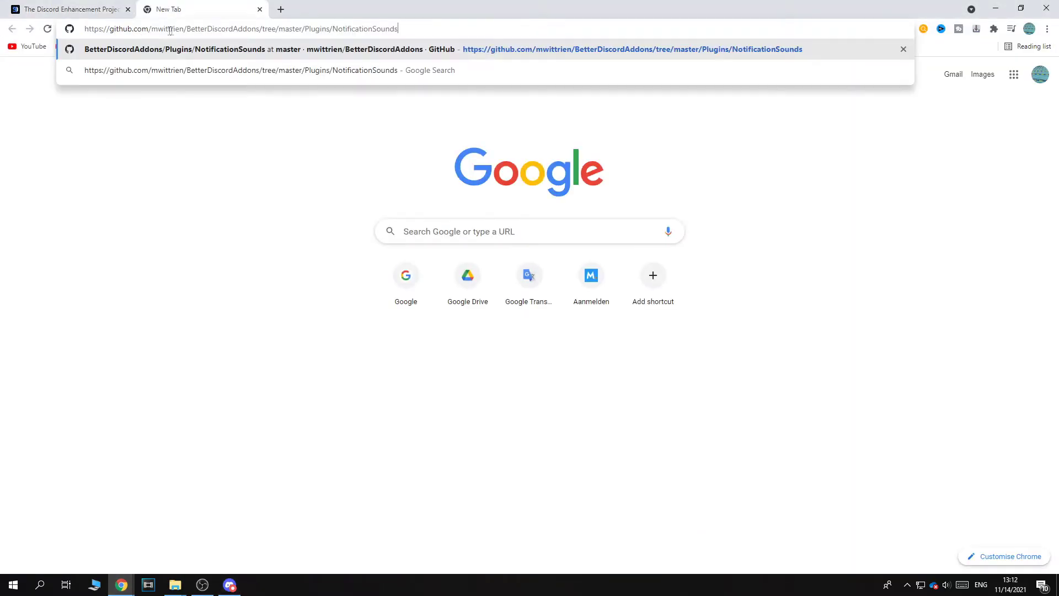
click(362, 41)
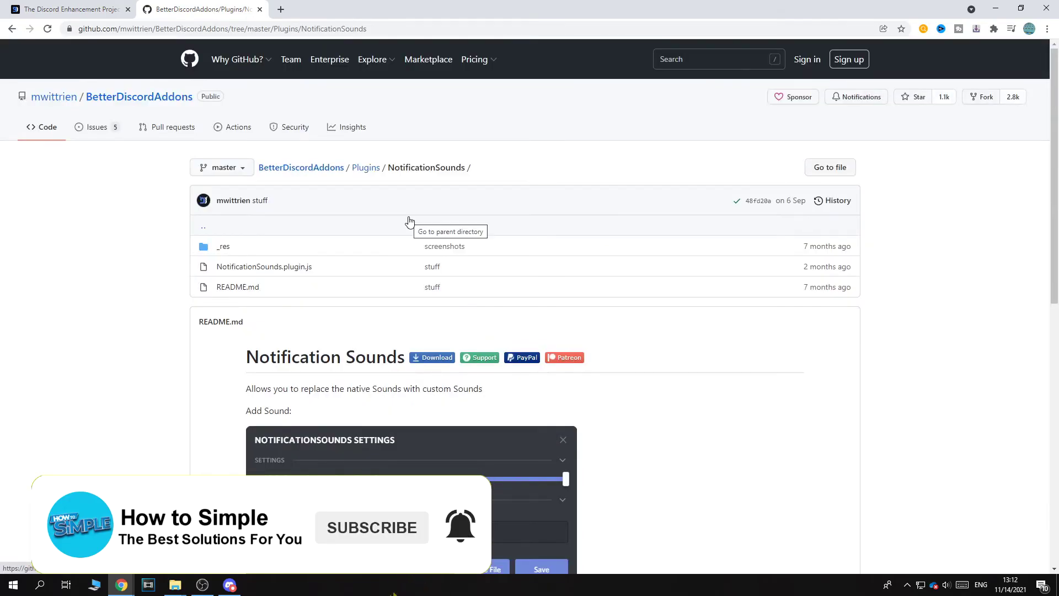
click(425, 355)
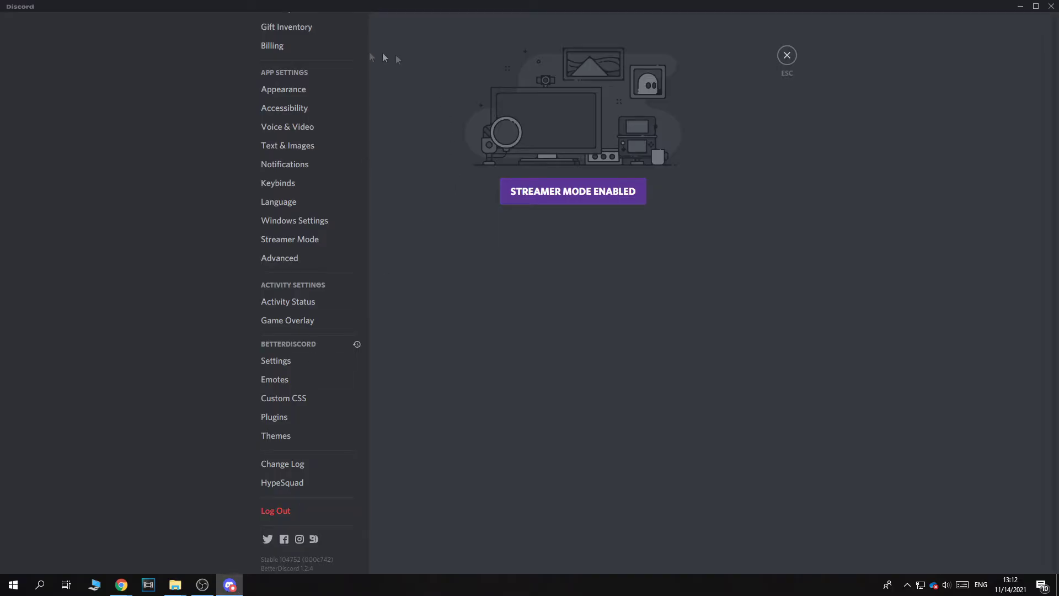
Step: Switch to Discord, open the BetterDiscord plugins folder and add the downloaded NotificationSounds plugin file to it
click(282, 418)
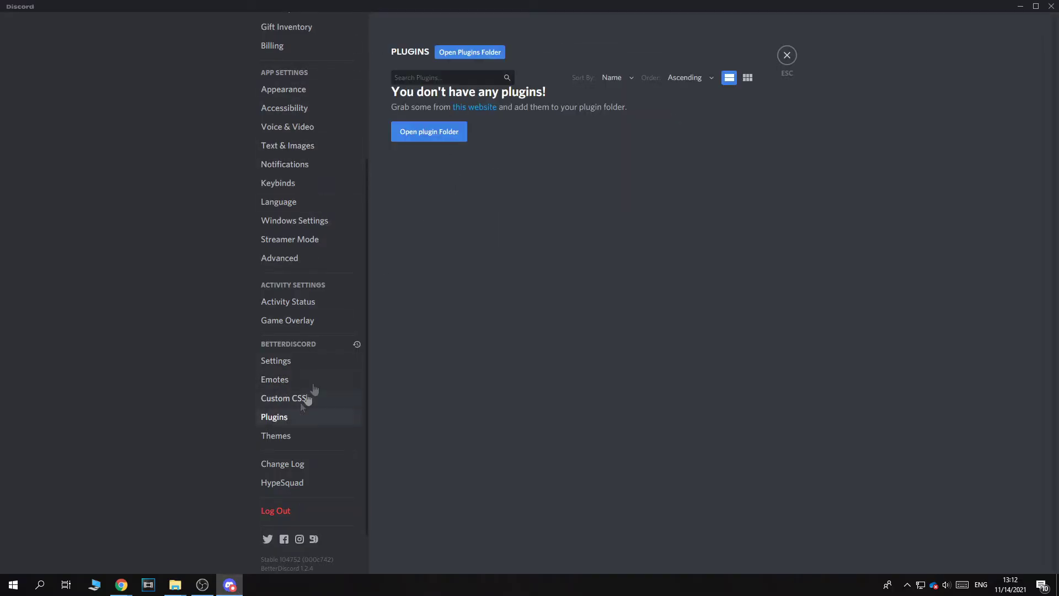
click(464, 129)
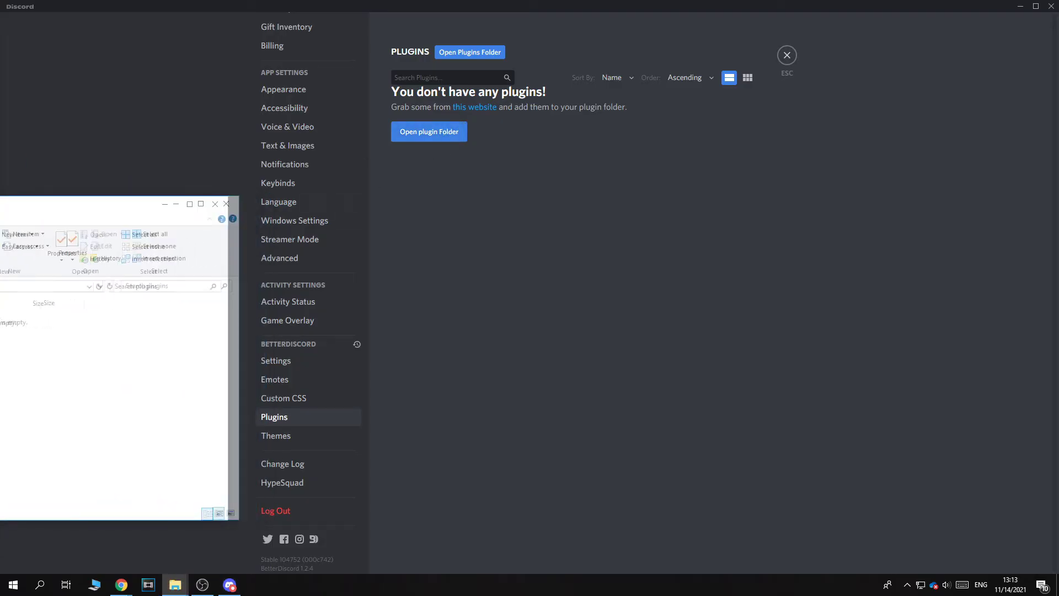
drag(57, 213, 230, 213)
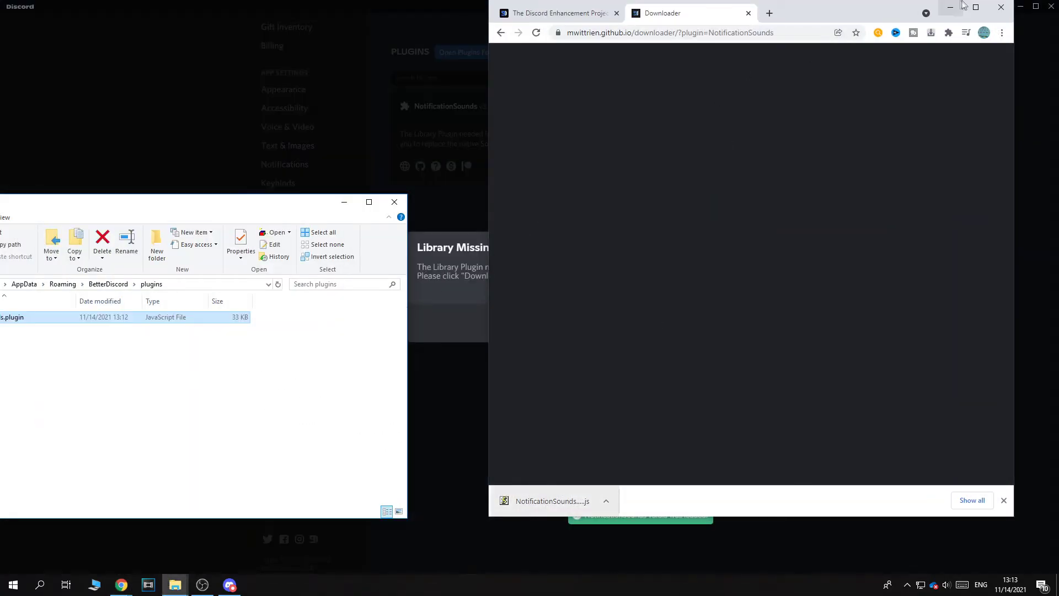
click(959, 7)
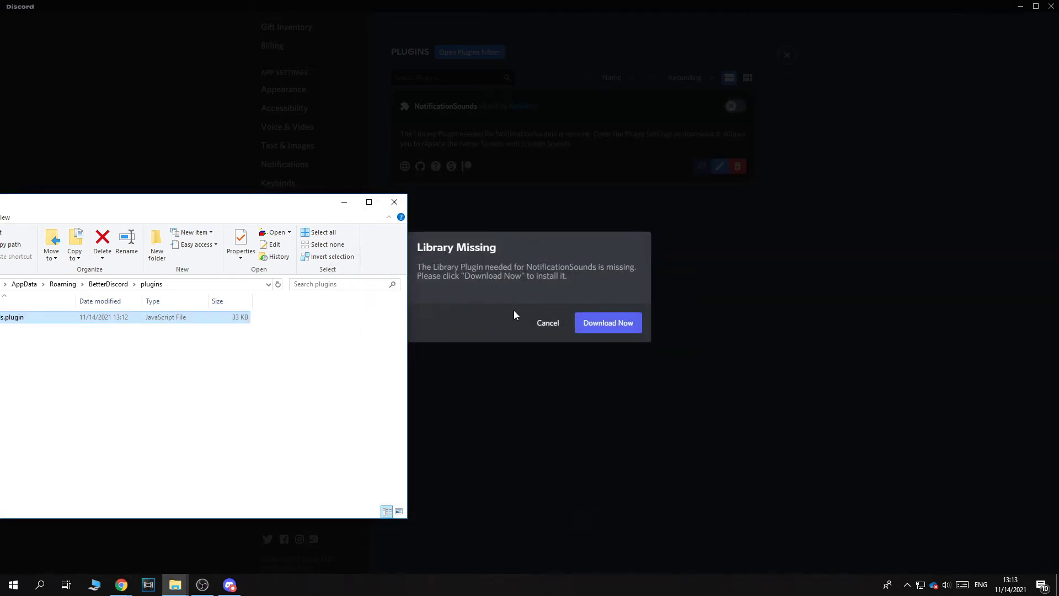
Step: Download the missing library plugin, enable the NotificationSounds plugin and dismiss its change log
click(601, 325)
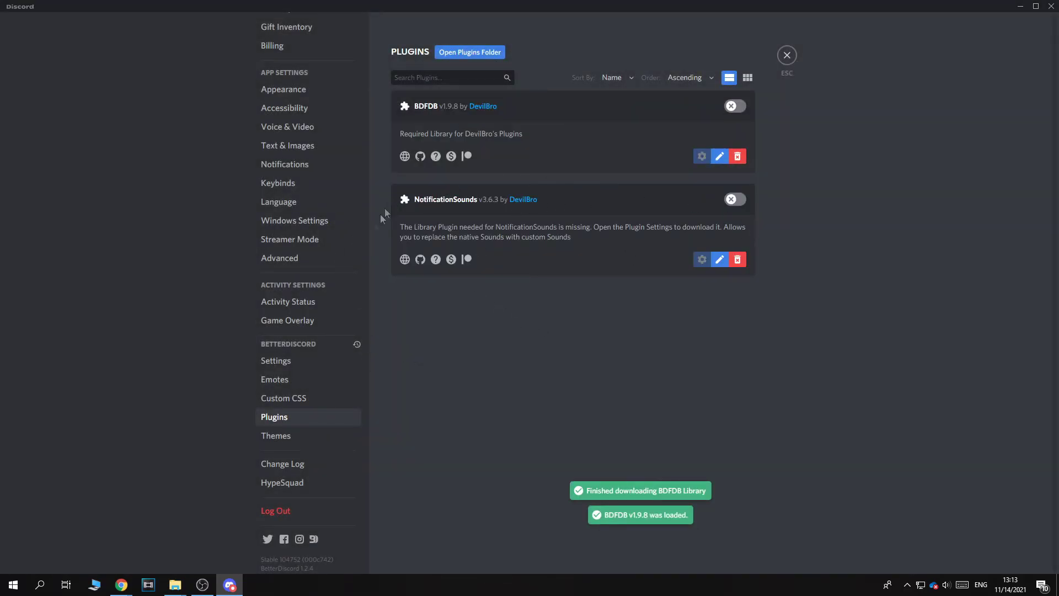
click(735, 200)
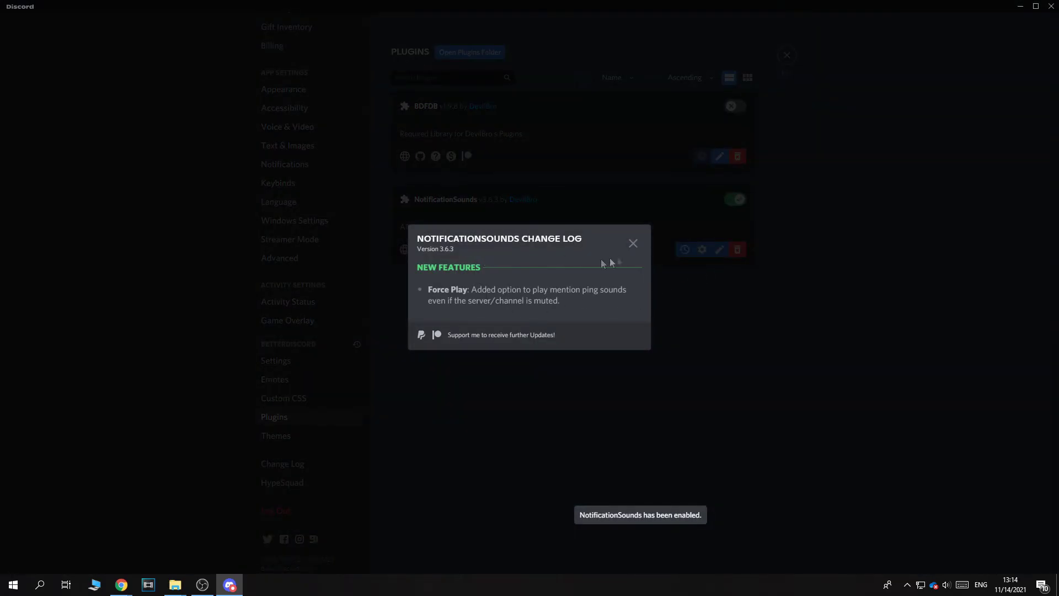
click(634, 246)
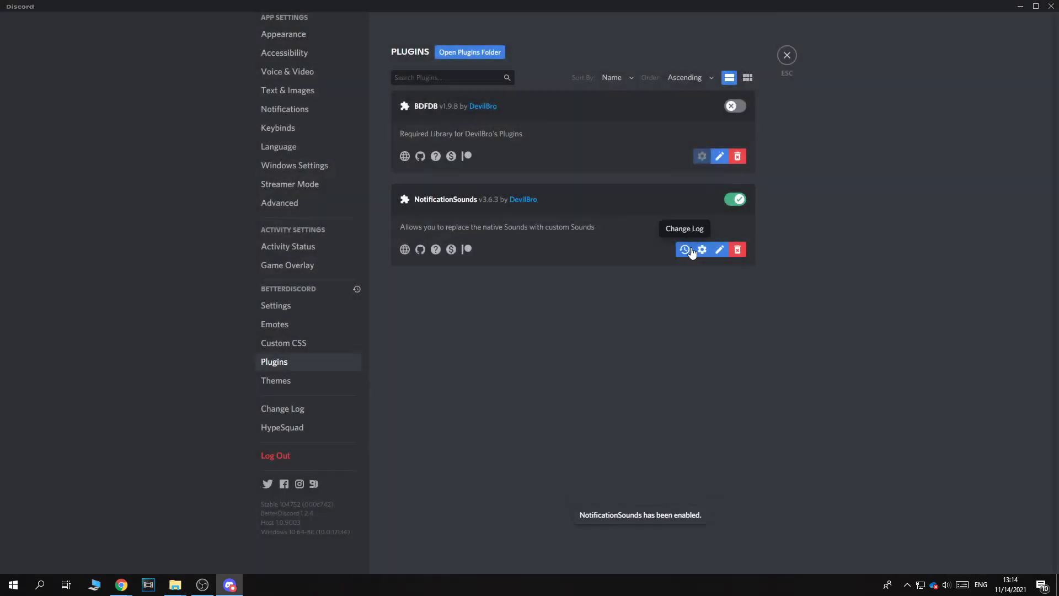
Step: In the NotificationSounds settings, start a new sound with the category name Ringtone1
click(701, 250)
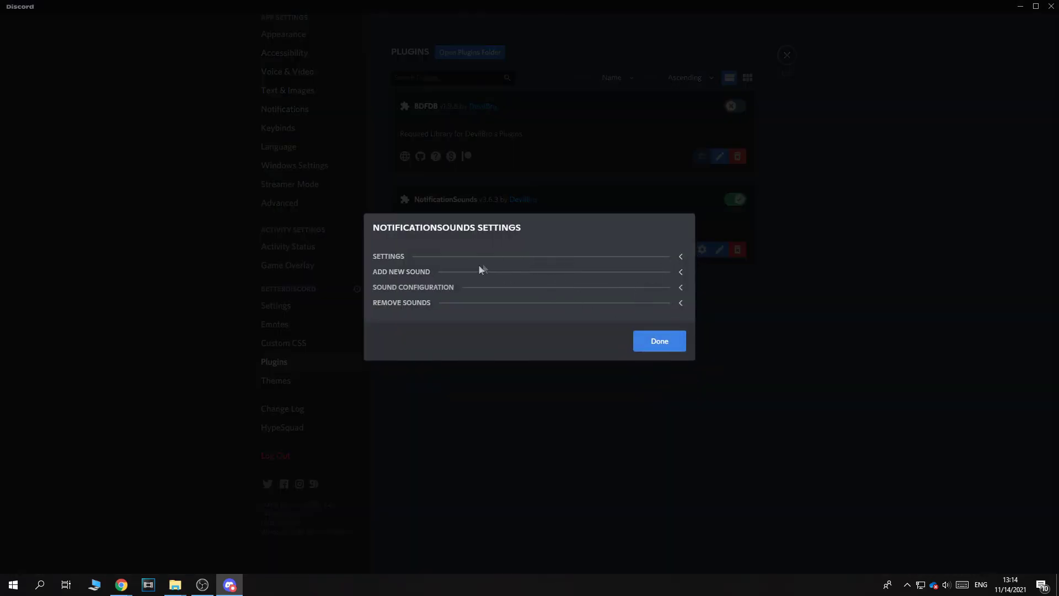
click(678, 256)
click(677, 243)
click(679, 271)
click(465, 272)
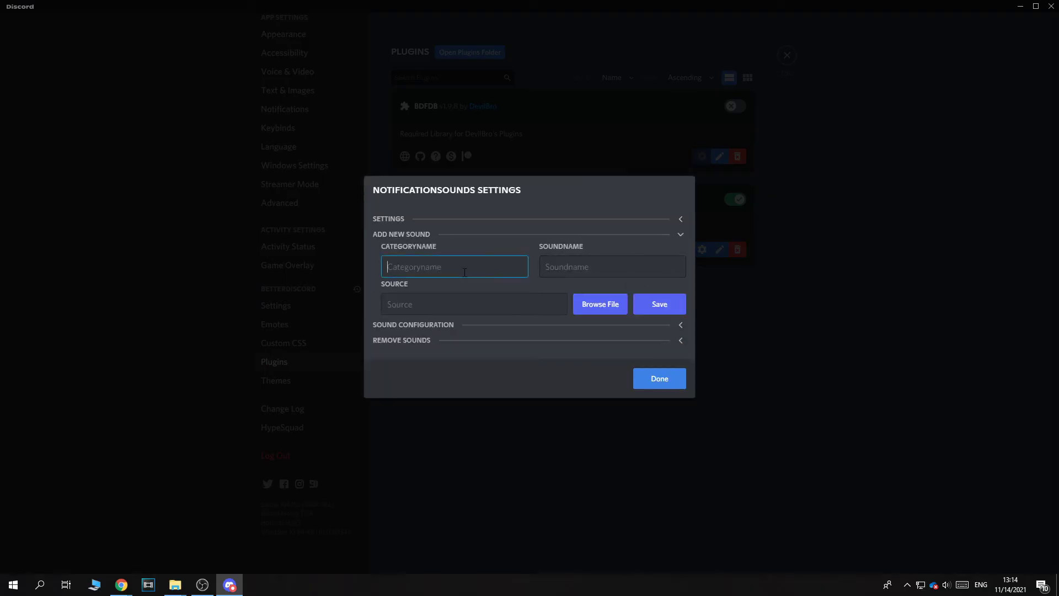
text(Ringtone1)
key(Tab)
Step: Set the new sound's source to the "Eminem ft. Dido - Stan Intro Loop" file in Downloads and close the plugin settings
click(505, 312)
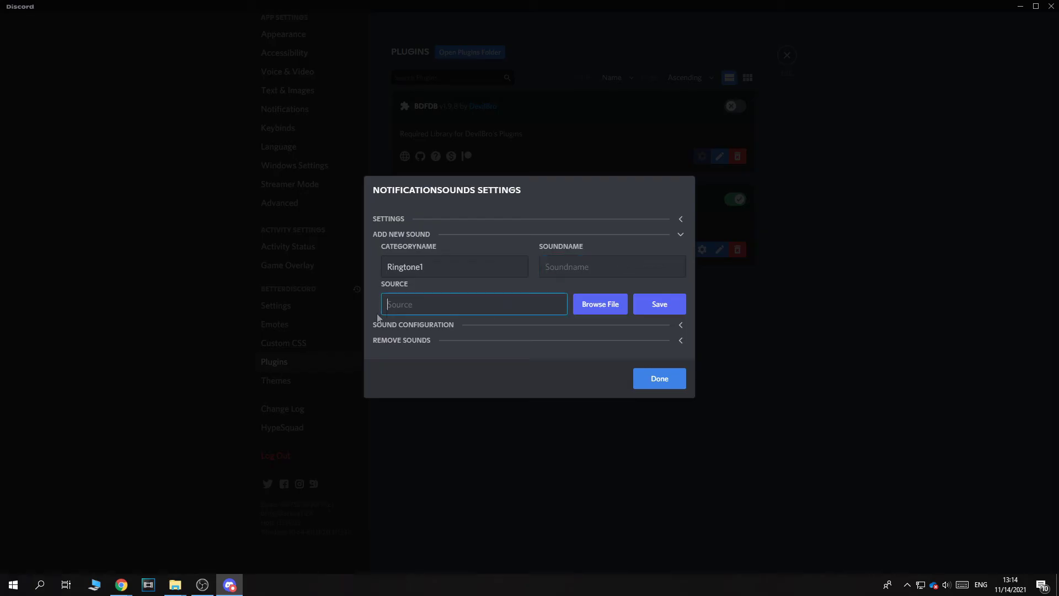
click(615, 309)
scroll(340, 248, down, 5)
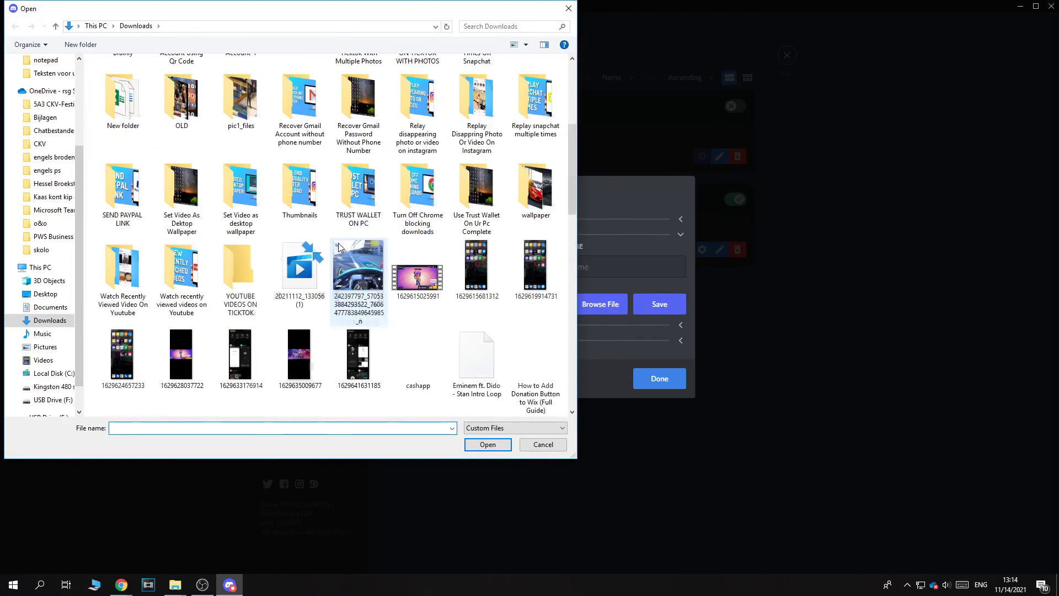
scroll(339, 248, down, 3)
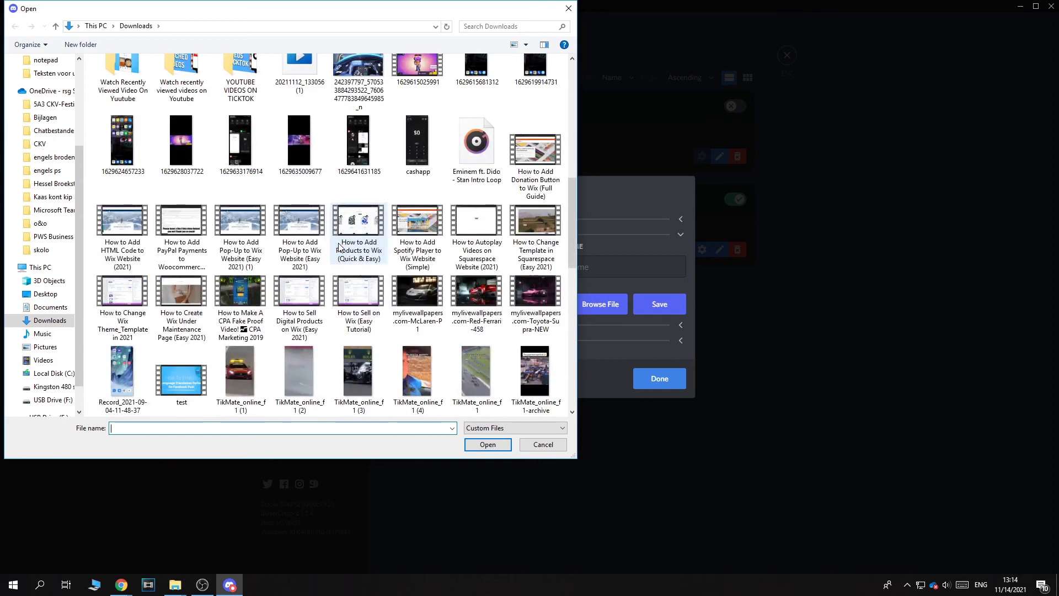
double_click(486, 155)
click(655, 381)
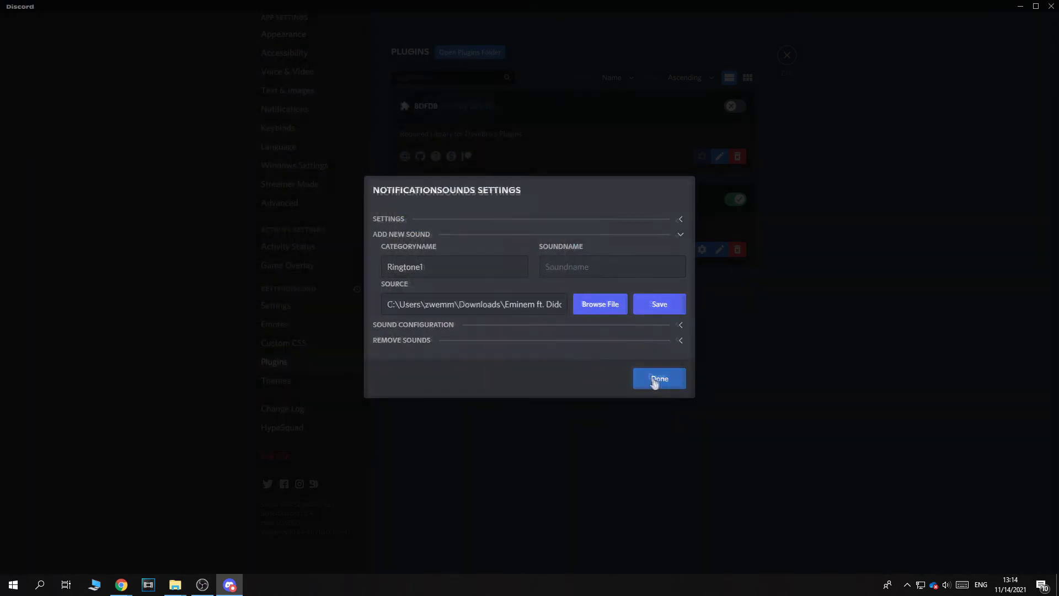
Step: Reopen the NotificationSounds settings, expand the sound configuration and look through the events that can be given a custom sound
click(701, 249)
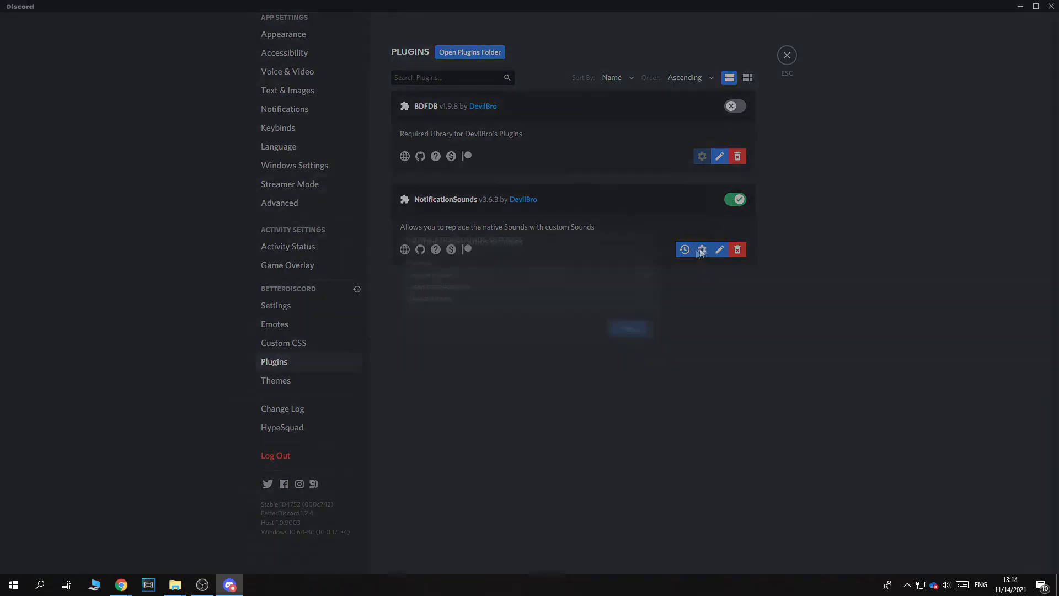
click(682, 272)
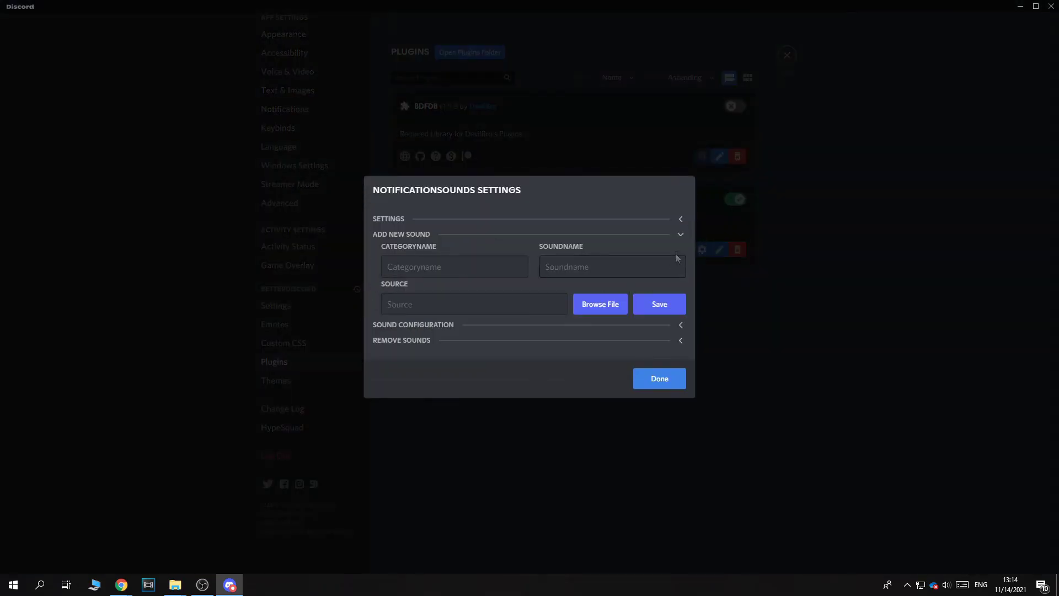
click(678, 235)
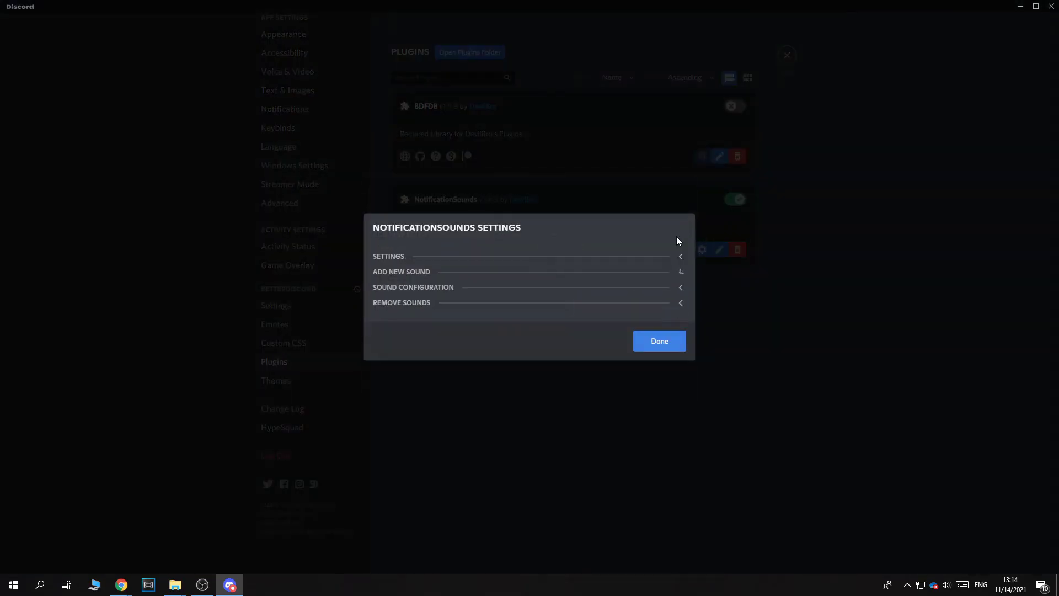
click(675, 289)
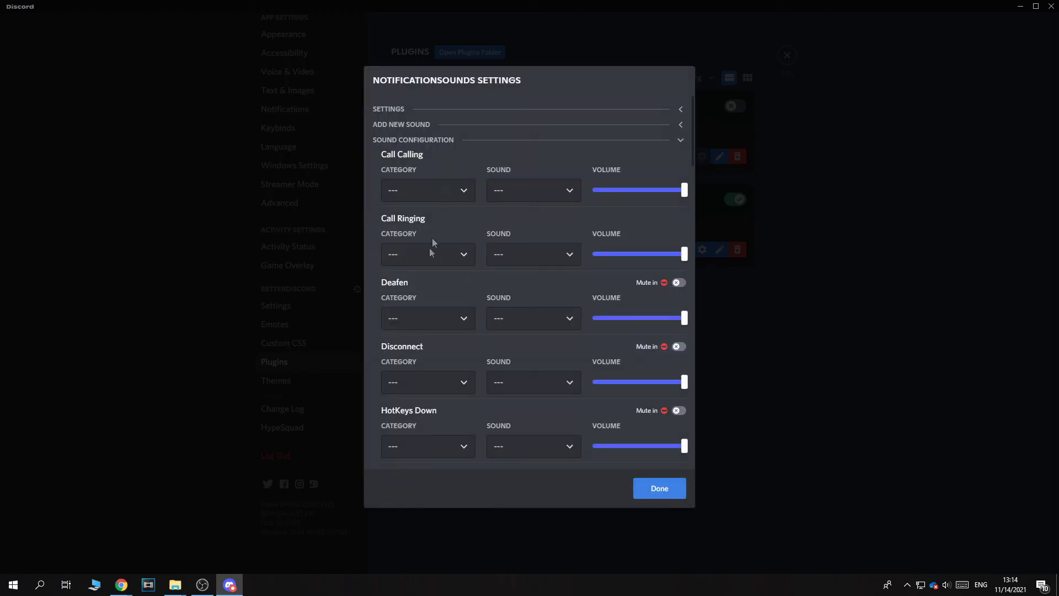
scroll(432, 247, down, 11)
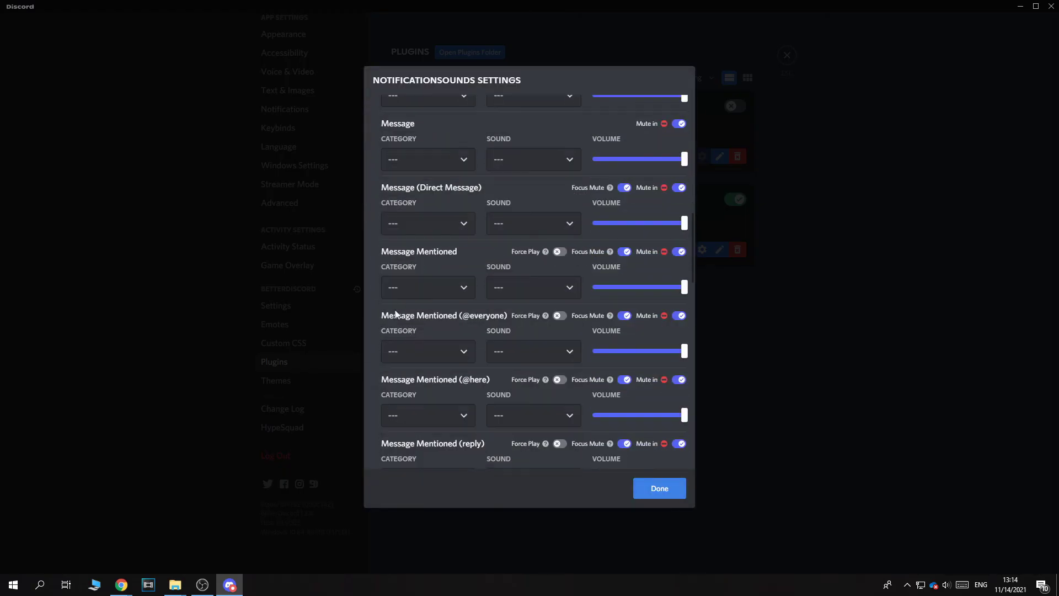
scroll(395, 314, down, 8)
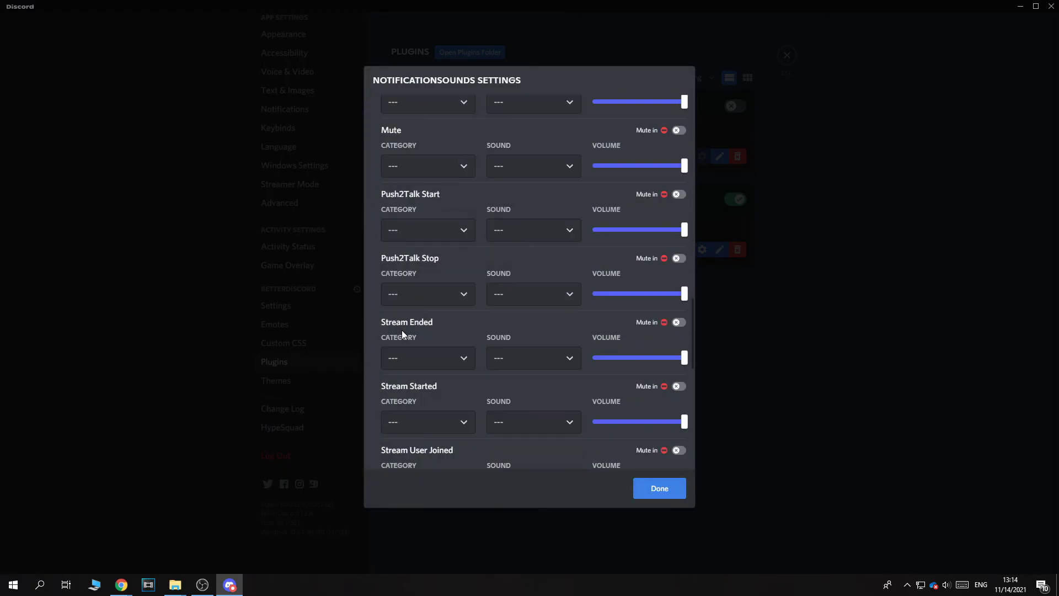
scroll(401, 329, down, 7)
scroll(436, 199, up, 20)
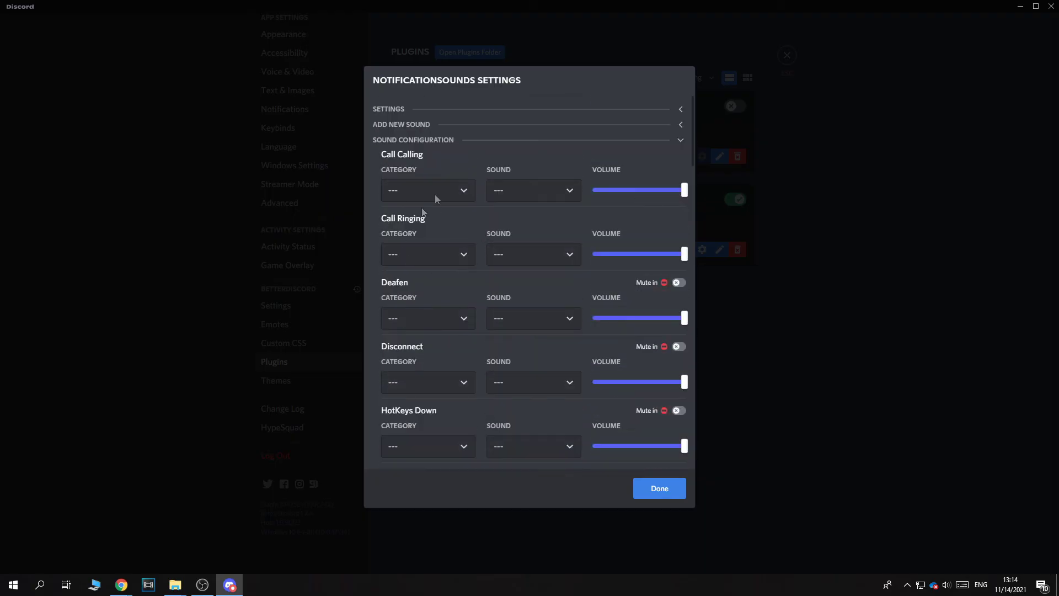
Step: Assign the Discord category and its Call Calling sound to the Call Calling event
click(430, 254)
click(420, 301)
click(510, 255)
click(515, 274)
Step: Assign the Discord category with the Call Ringing sound to the Call Ringing event and close the plugin settings
click(435, 255)
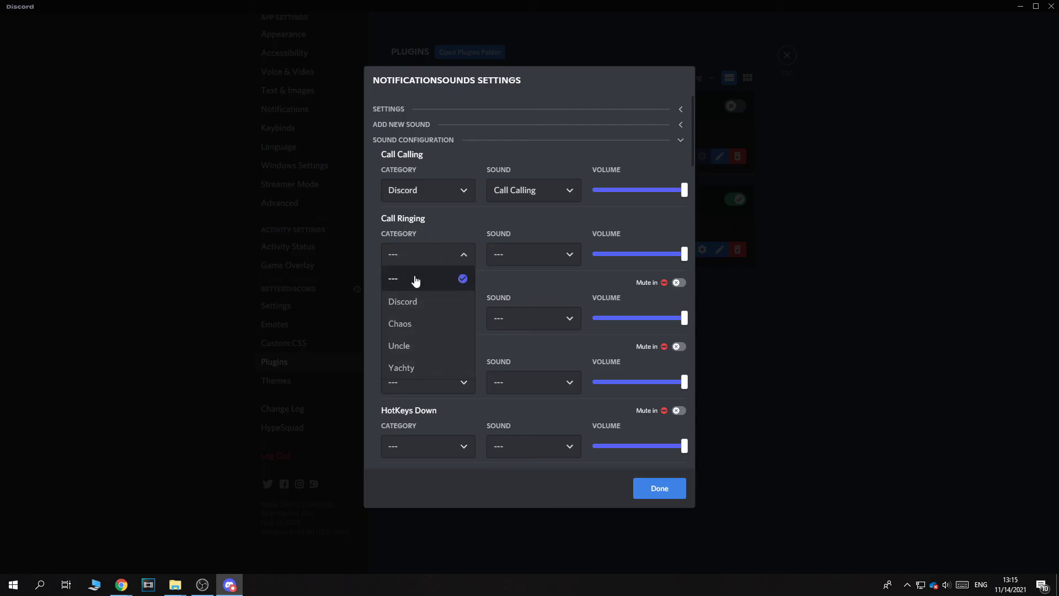
click(408, 301)
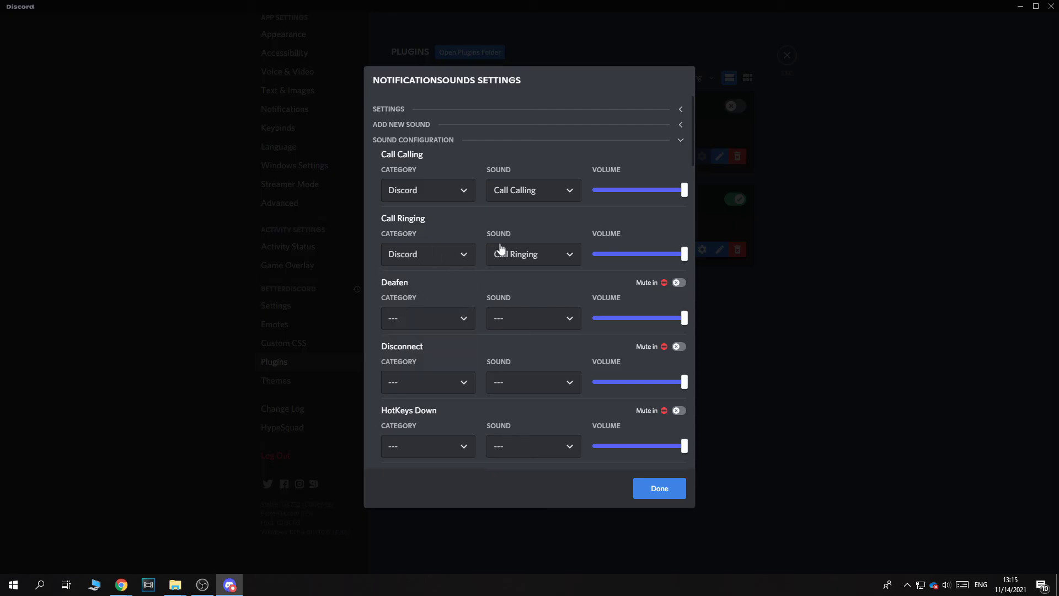
click(660, 489)
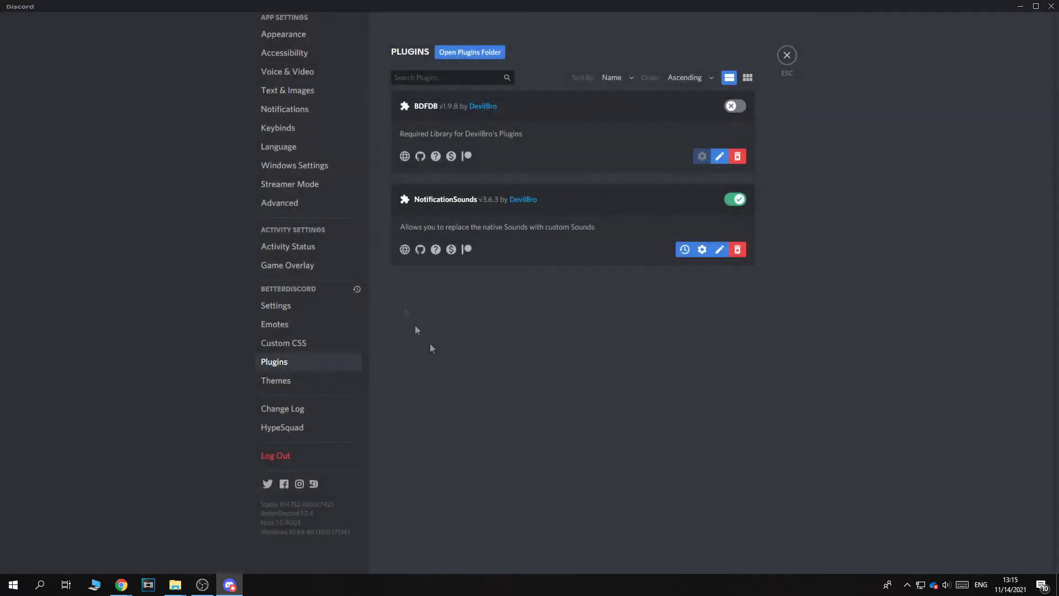